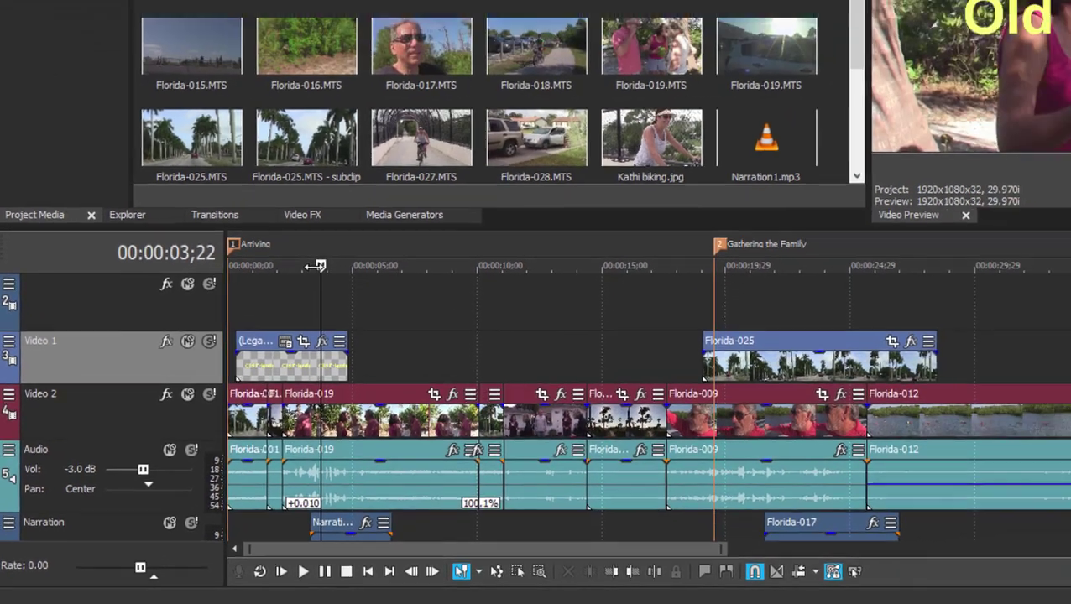
Place the playhead at 00:00:05;09, inside the Florida-019 event on Video 2.
drag(318, 266, 359, 267)
drag(260, 361, 259, 361)
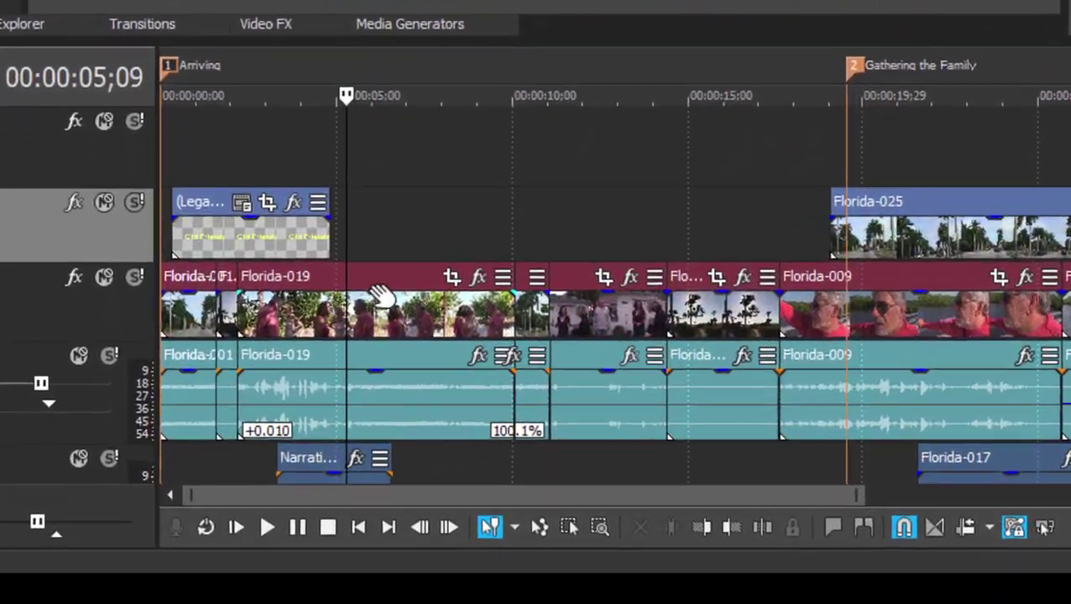
Apply the VEGAS Cookie Cutter plug-in as an event effect on Florida-019.
click(476, 279)
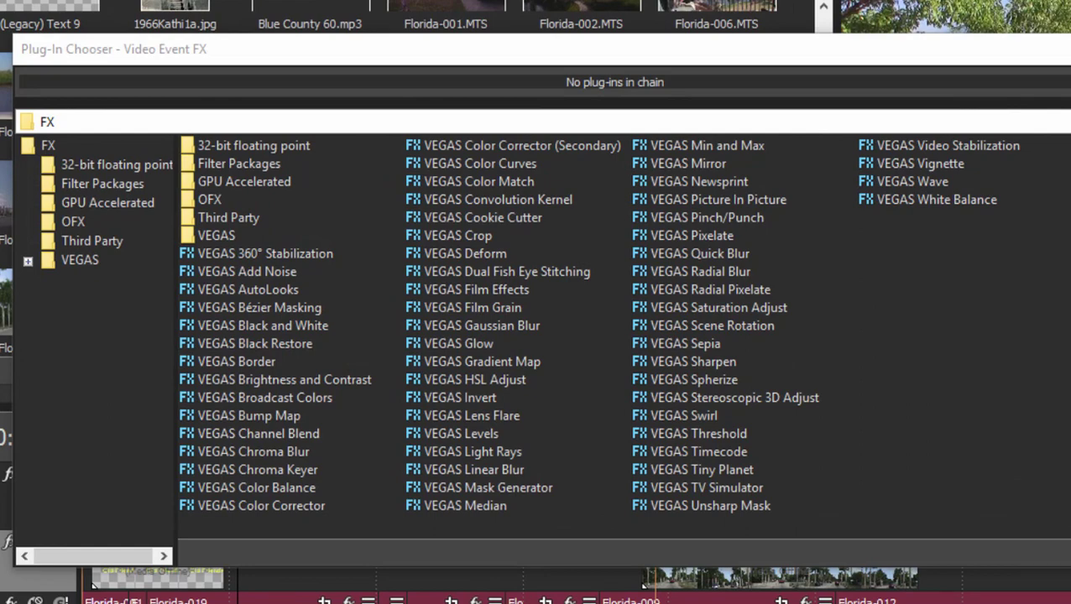
click(462, 217)
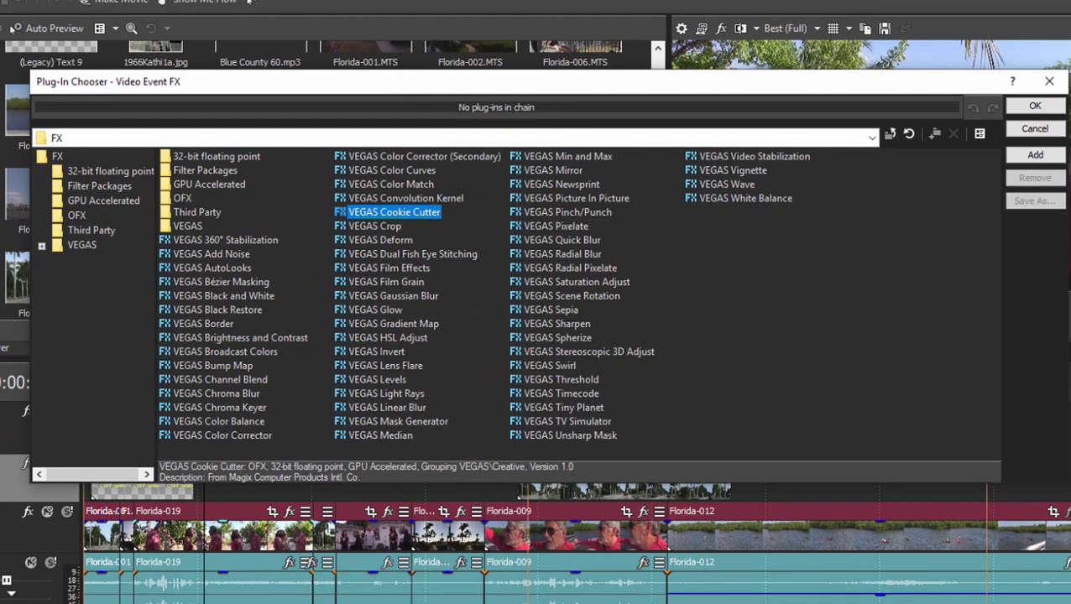
click(1035, 105)
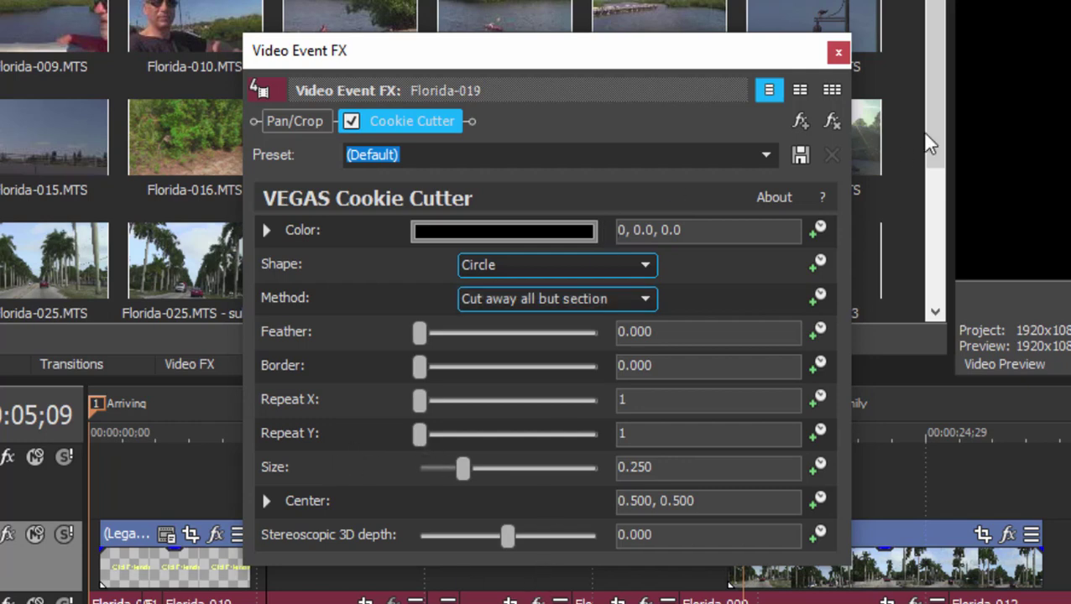
Try the Square Center White Border, Diamond Center Blurred, and Triangle Cut Out Blue Border presets.
click(764, 161)
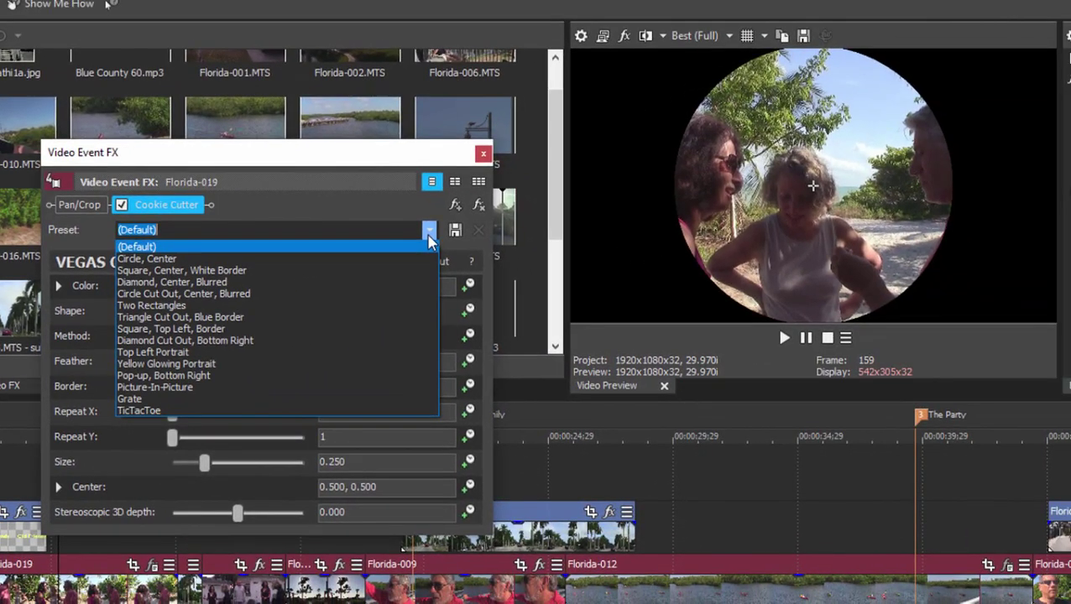
click(145, 269)
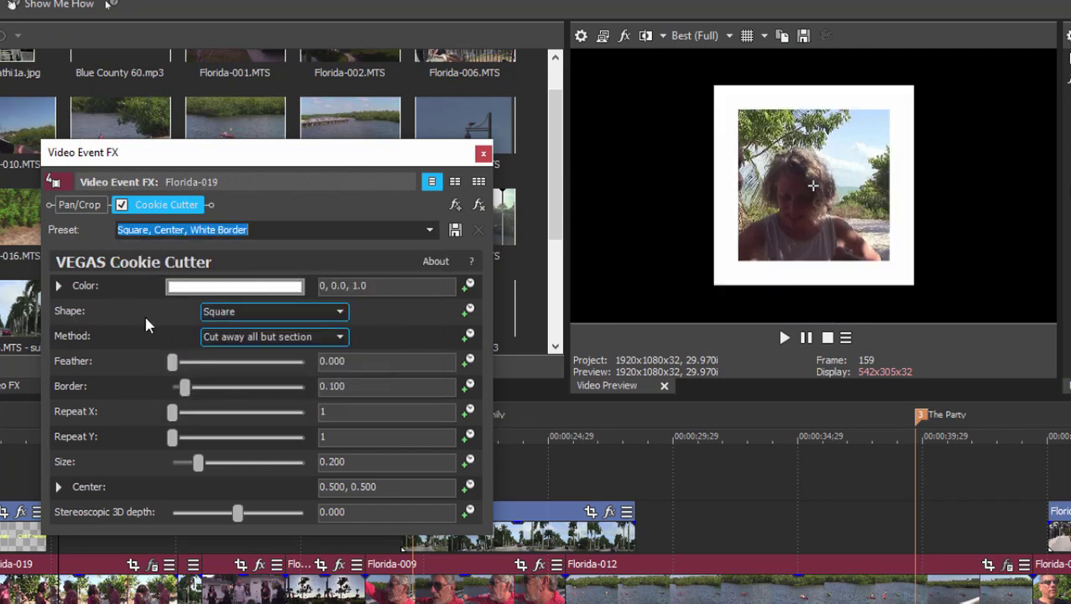
click(359, 229)
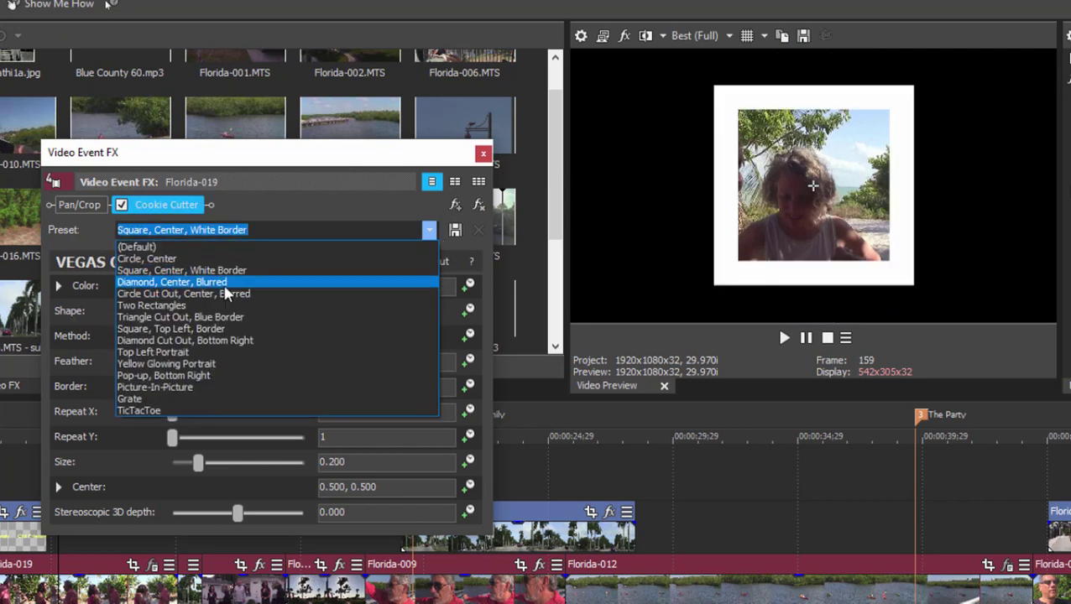
click(225, 284)
click(430, 231)
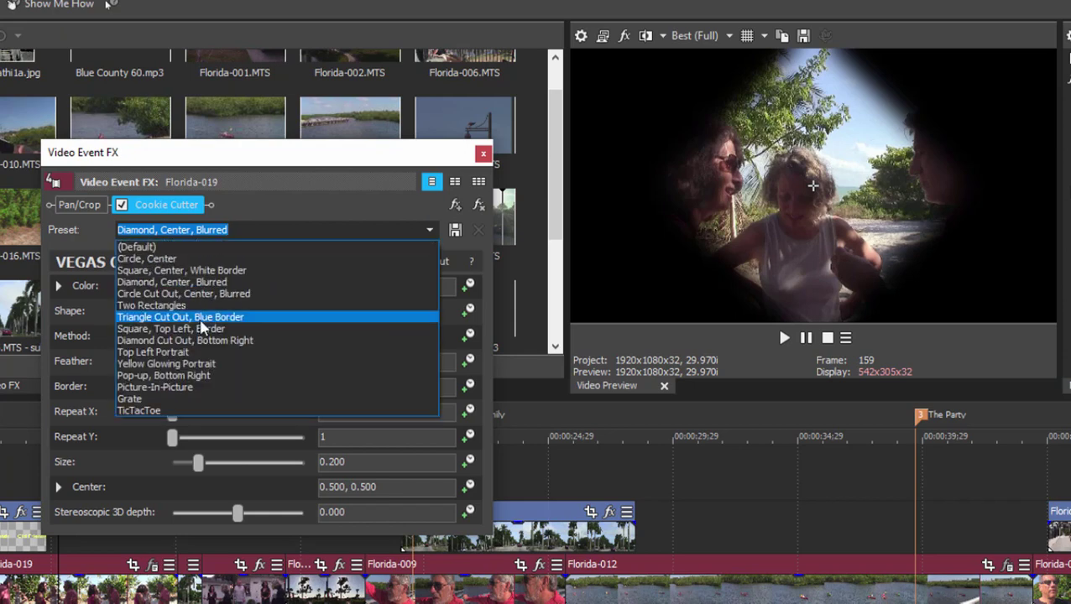
click(200, 319)
Try Diamond Cut Out Bottom Right and Yellow Glowing Portrait, then settle on Picture-In-Picture.
click(430, 231)
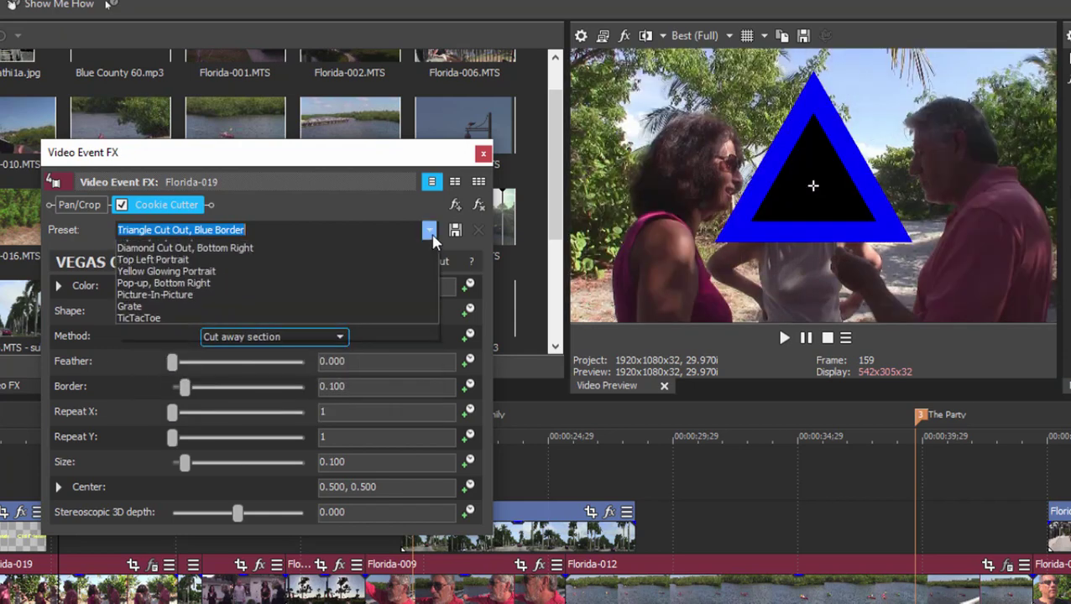
click(281, 339)
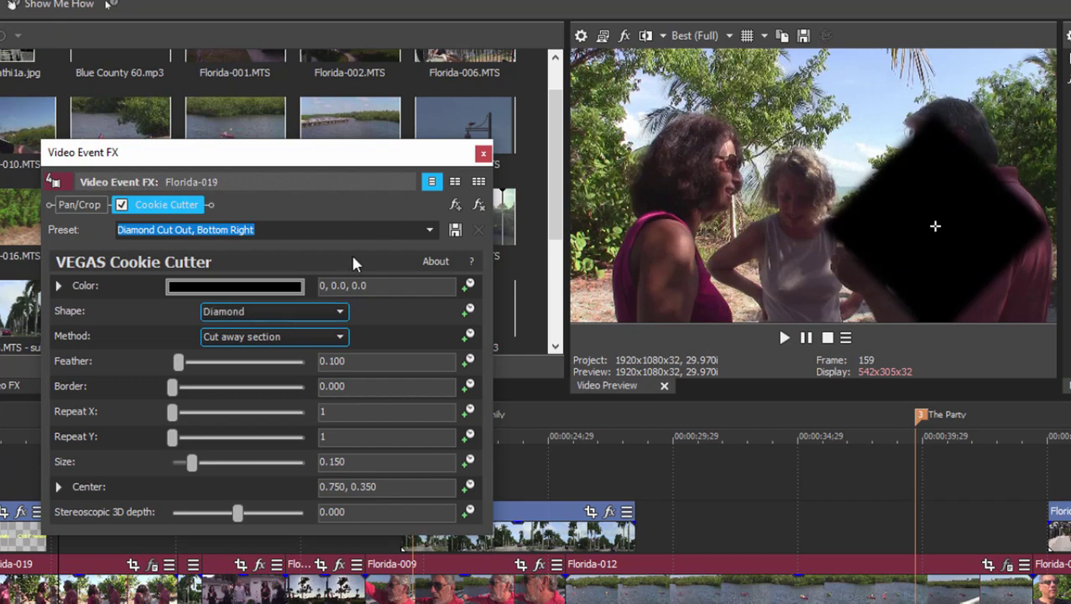
click(428, 230)
click(222, 364)
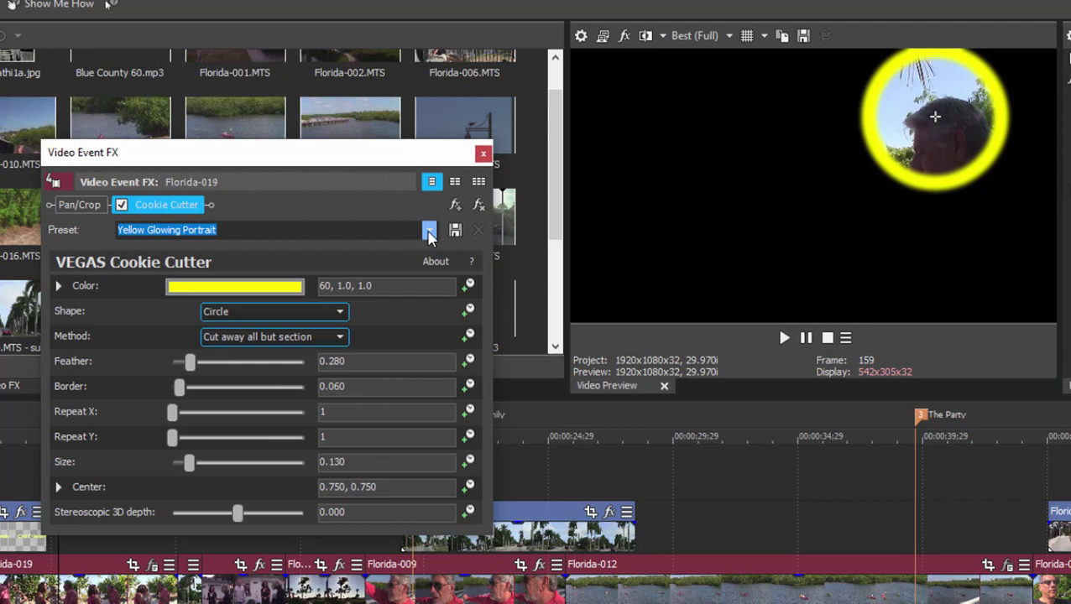
click(429, 230)
click(216, 388)
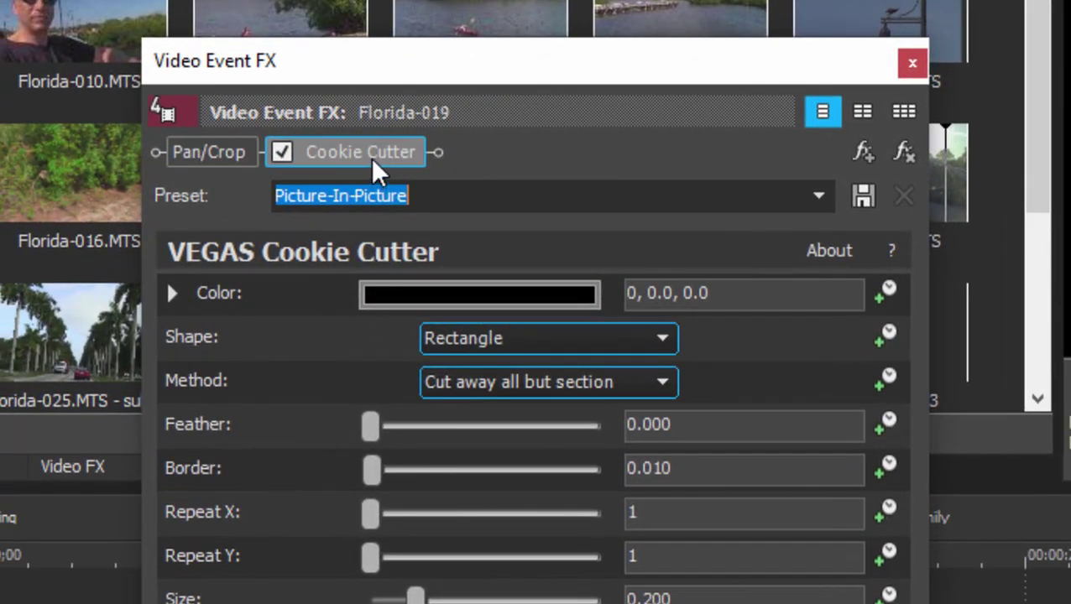
Remove Cookie Cutter from Florida-019's FX chain, leaving only Pan/Crop.
click(369, 160)
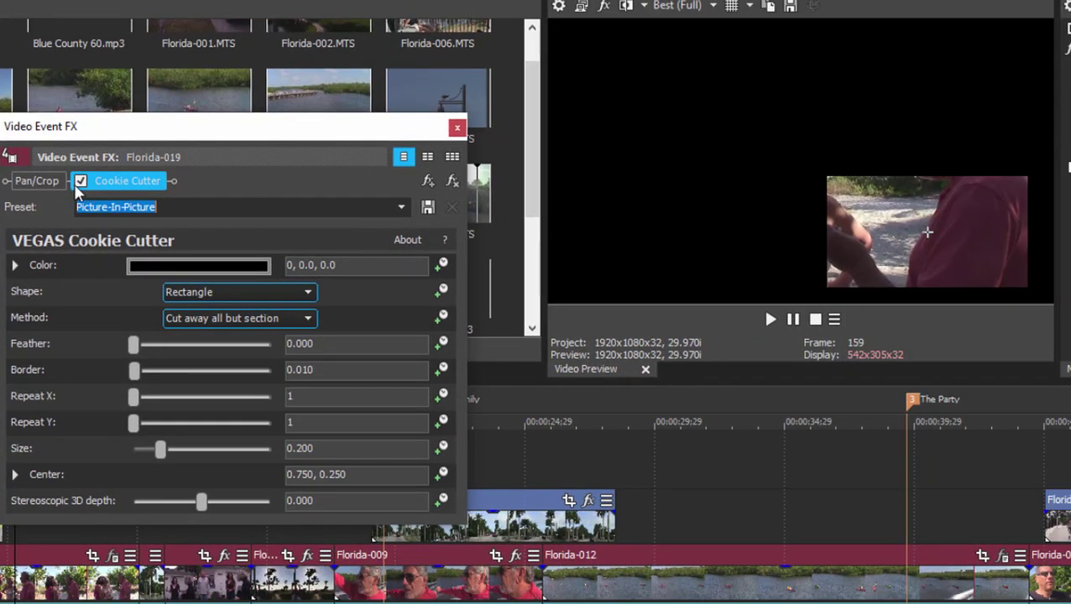
click(80, 182)
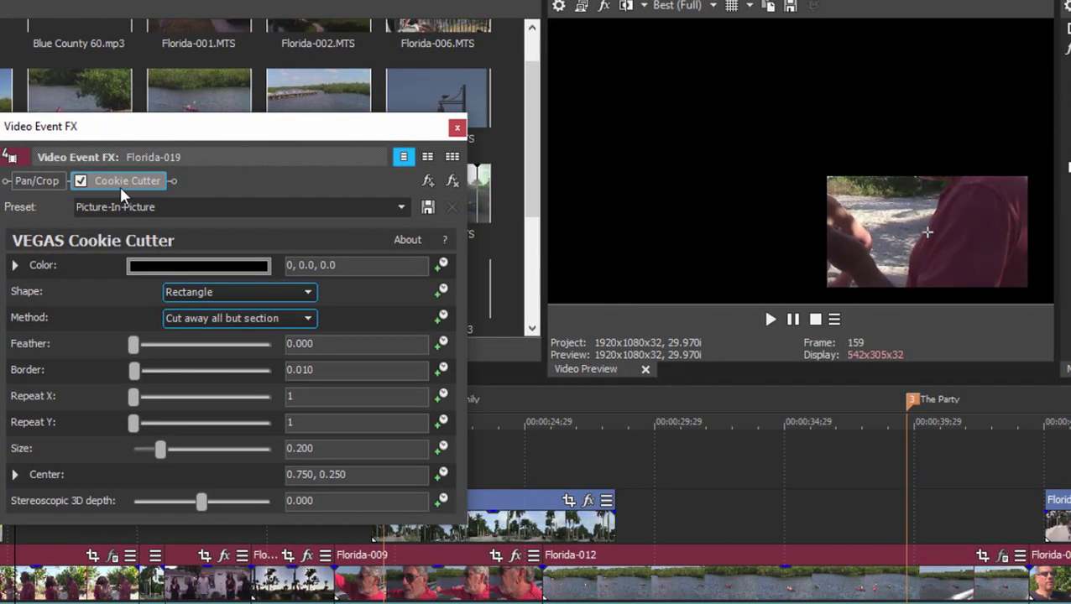
click(137, 185)
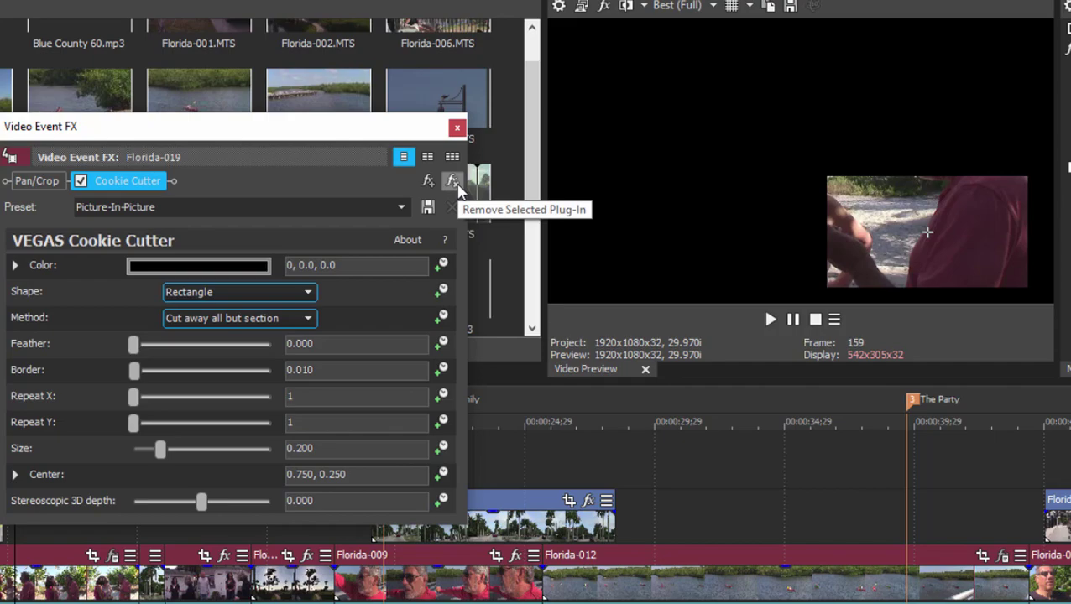
click(453, 182)
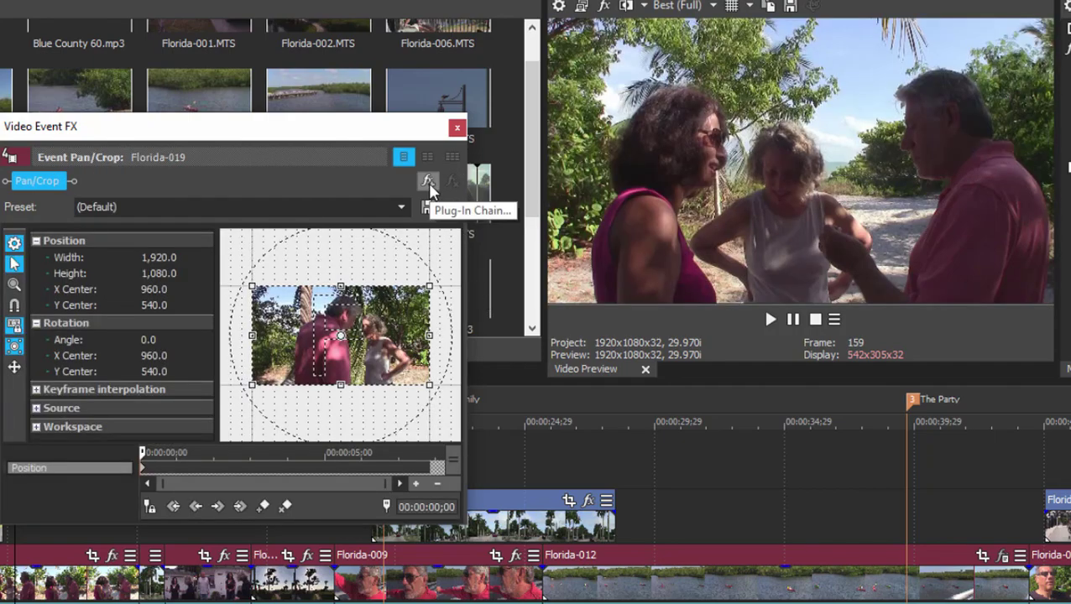
Add the VEGAS Black and White plug-in to Florida-019's effect chain.
click(428, 182)
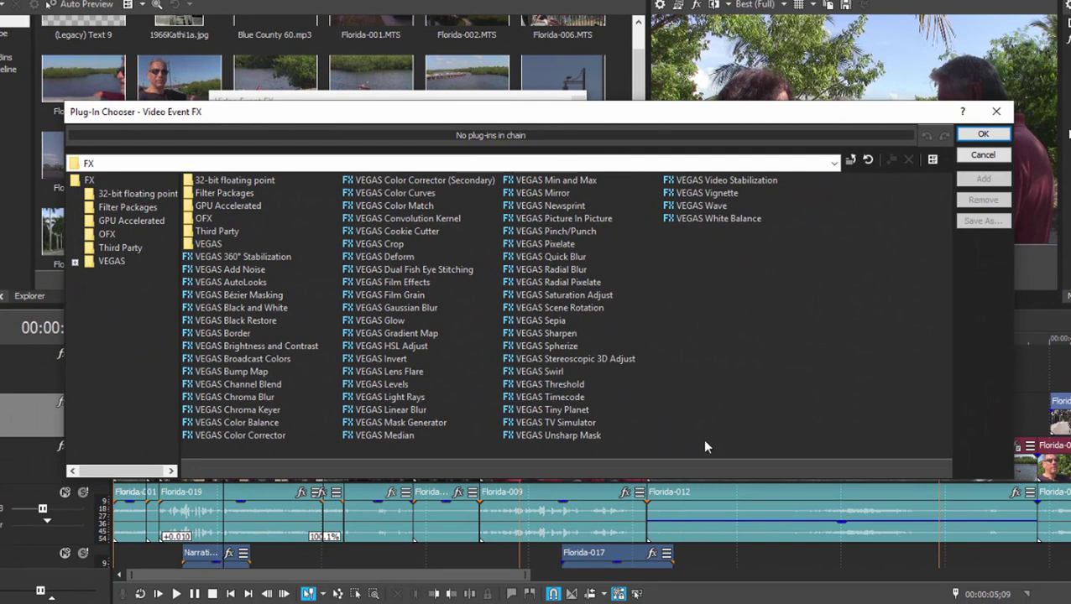
click(263, 310)
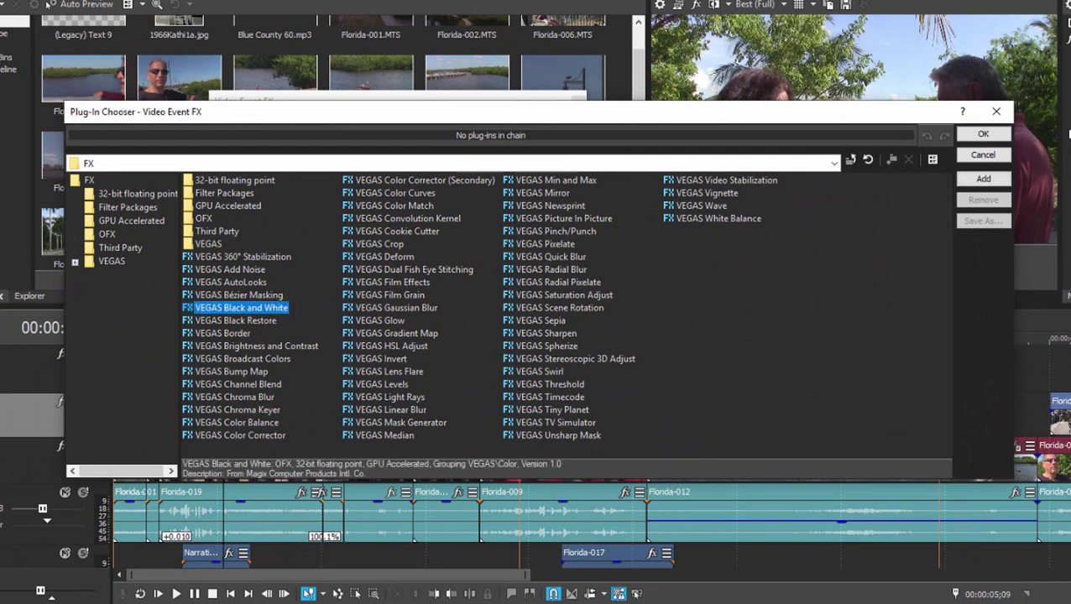
click(984, 137)
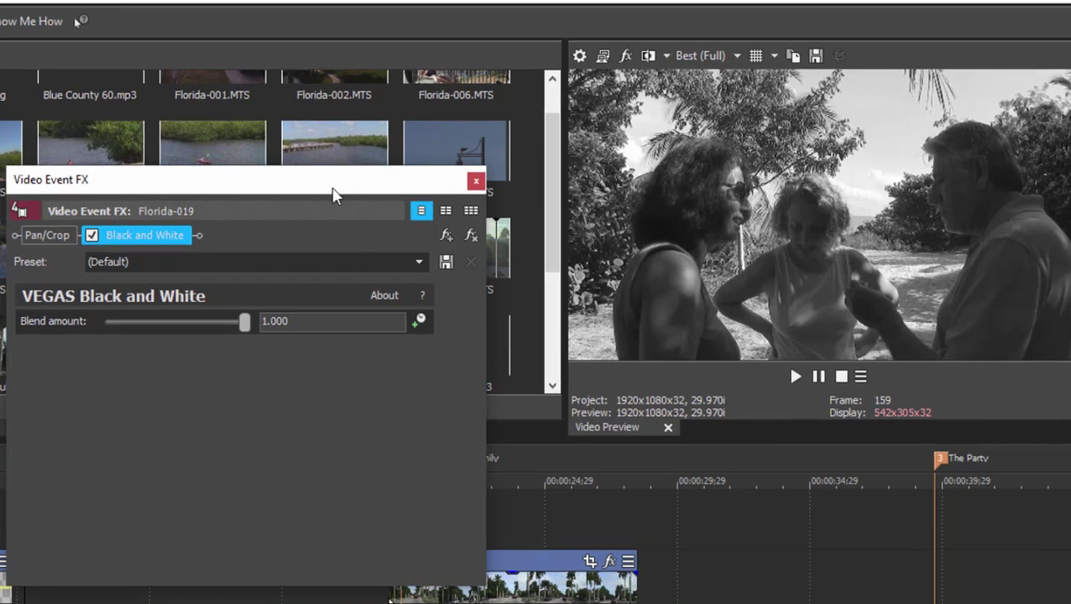
Keep the (Default) Black and White preset and test the Blend amount slider at 1.000.
drag(333, 195, 382, 42)
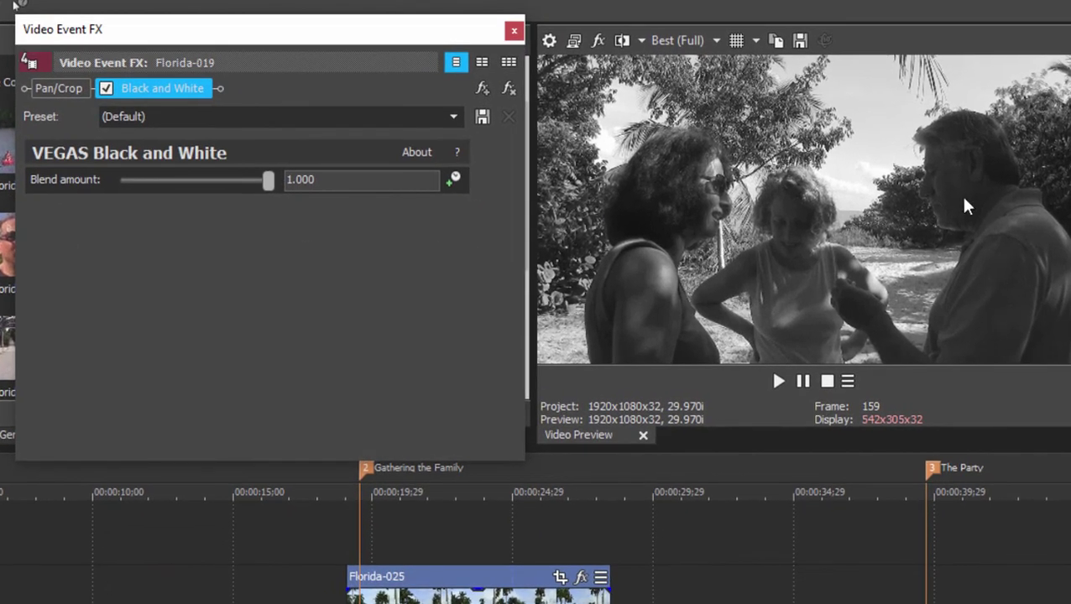
click(454, 117)
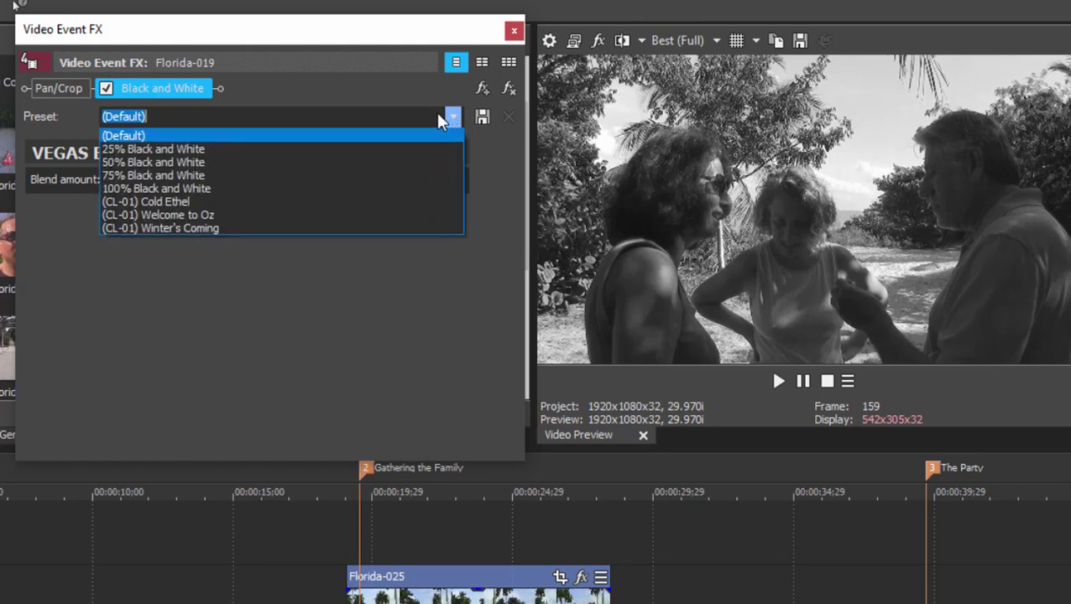
click(220, 323)
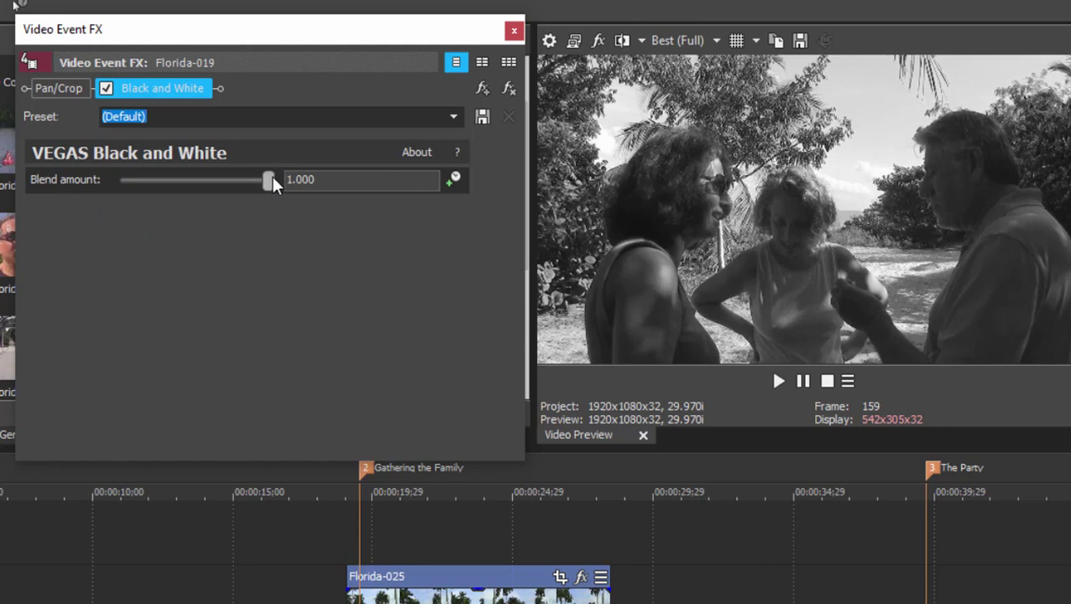
drag(270, 177, 275, 282)
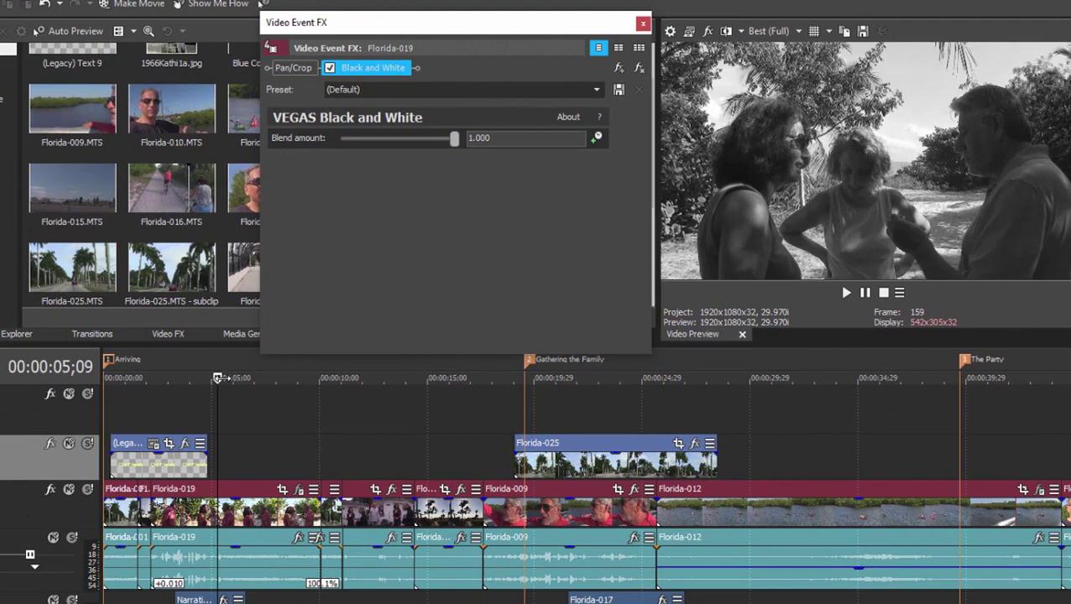
Move the playhead back to about 00:00:02;06, on the Old Friends title frame.
drag(217, 378, 157, 395)
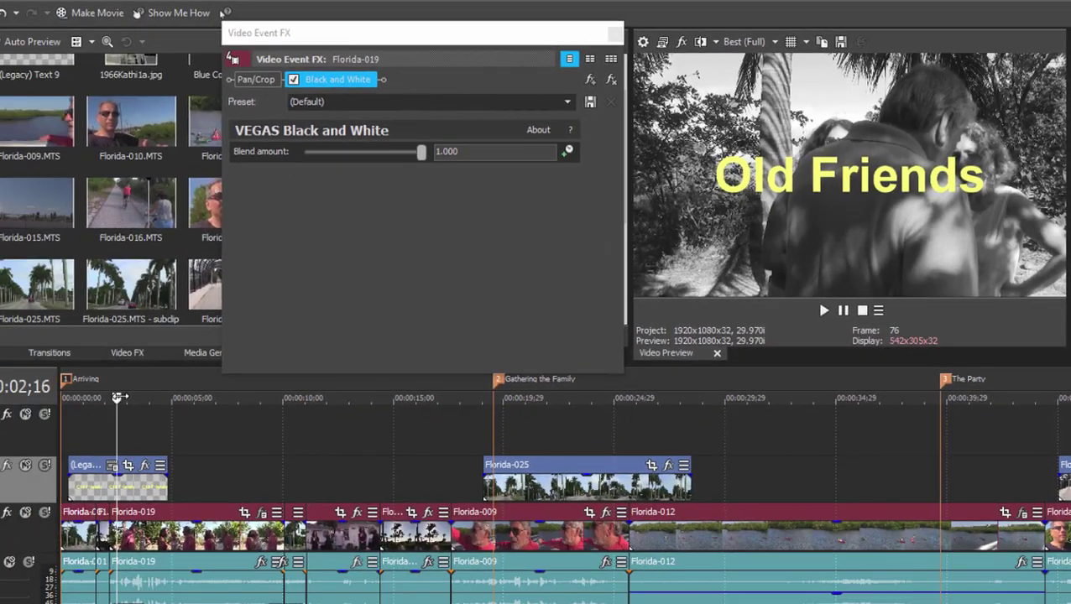
drag(131, 403, 157, 417)
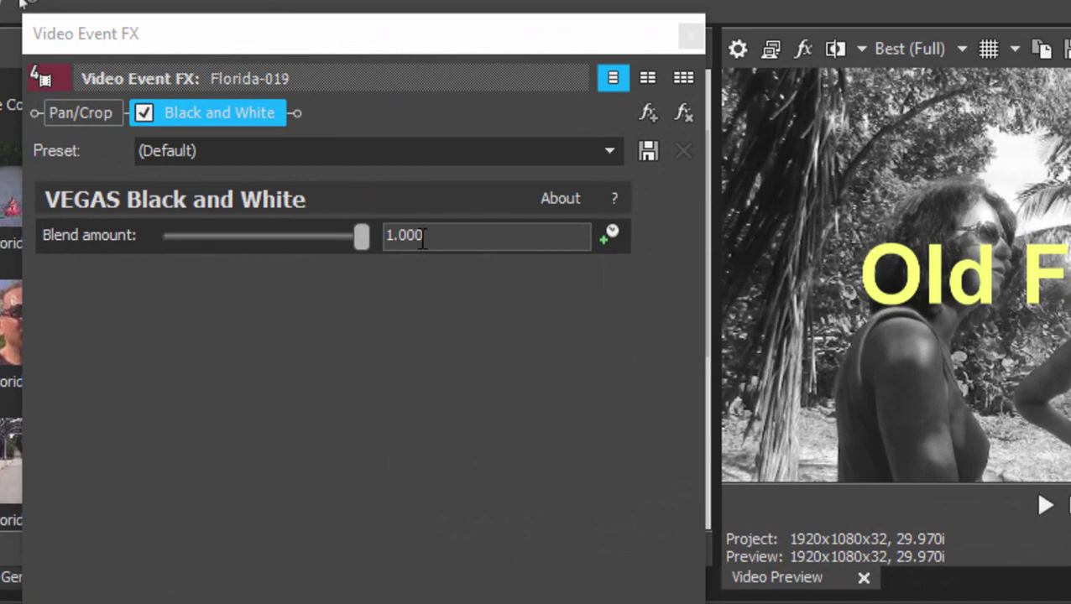
Enable Blend amount animation and turn on Sync Cursor to Media Timeline.
click(609, 236)
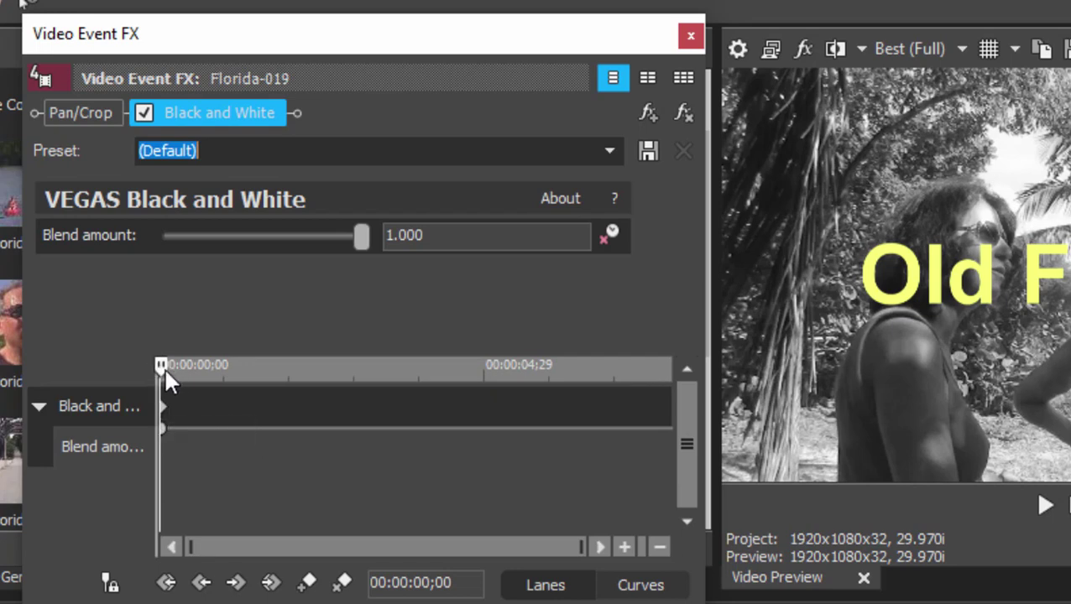
drag(164, 370, 185, 369)
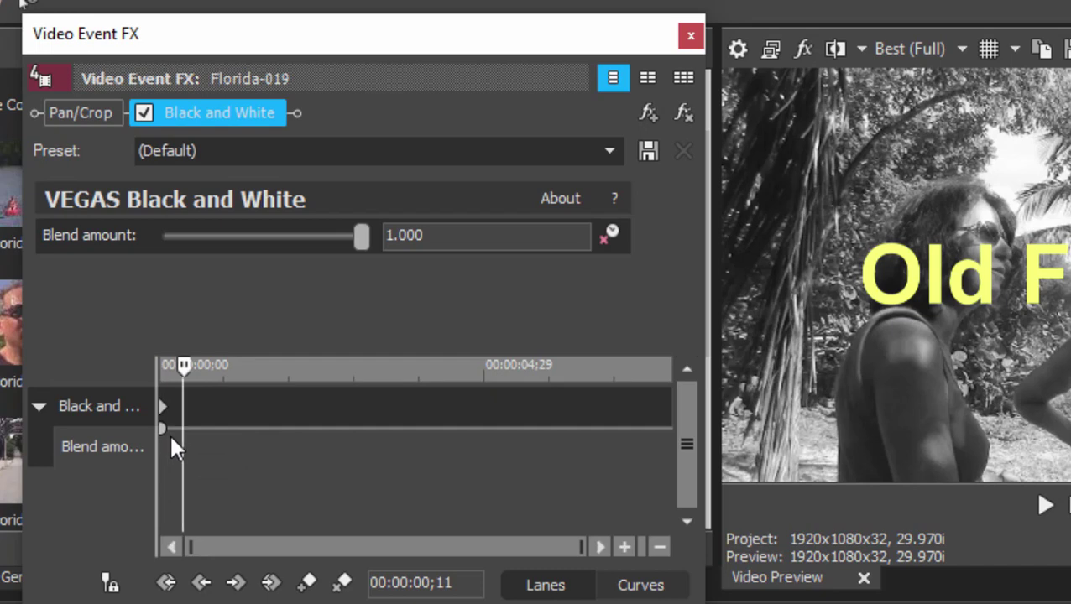
drag(189, 367, 137, 381)
click(289, 379)
click(147, 378)
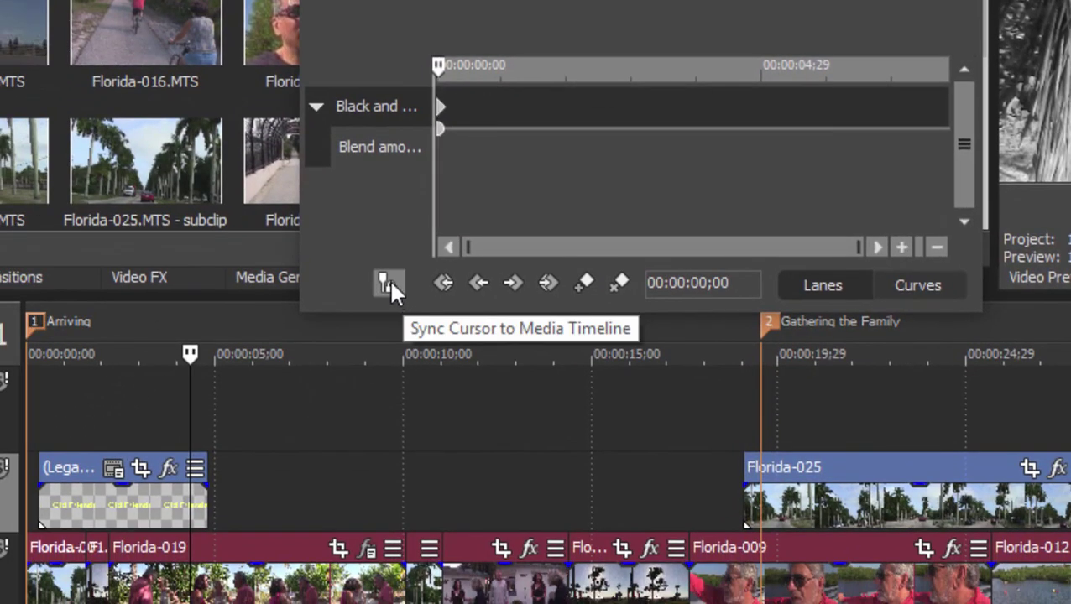
click(389, 284)
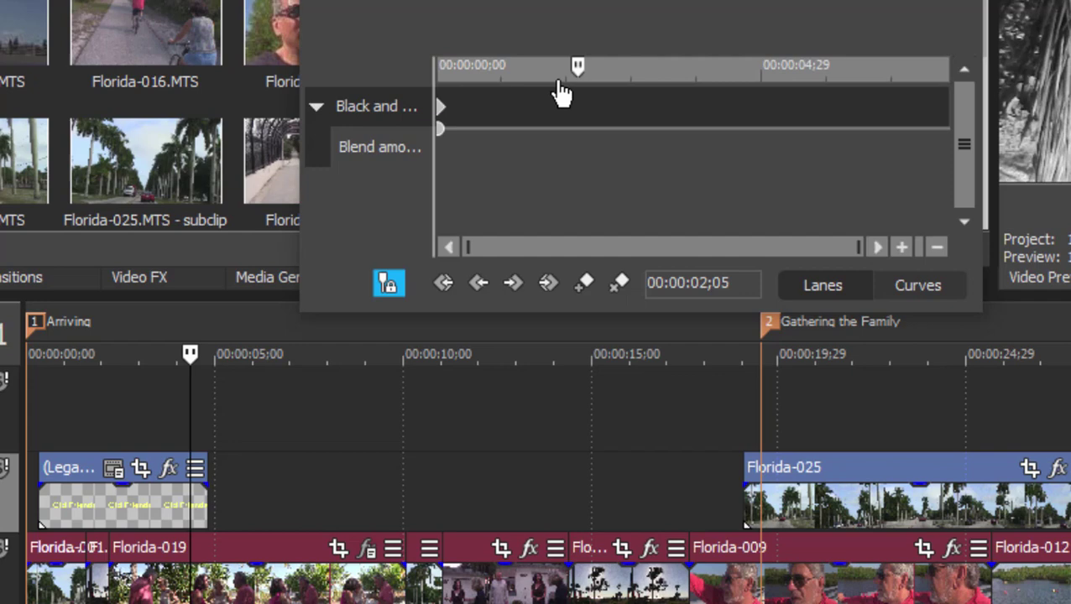
mouse_move(578, 67)
mouse_down()
mouse_move(447, 102)
mouse_move(557, 108)
mouse_up()
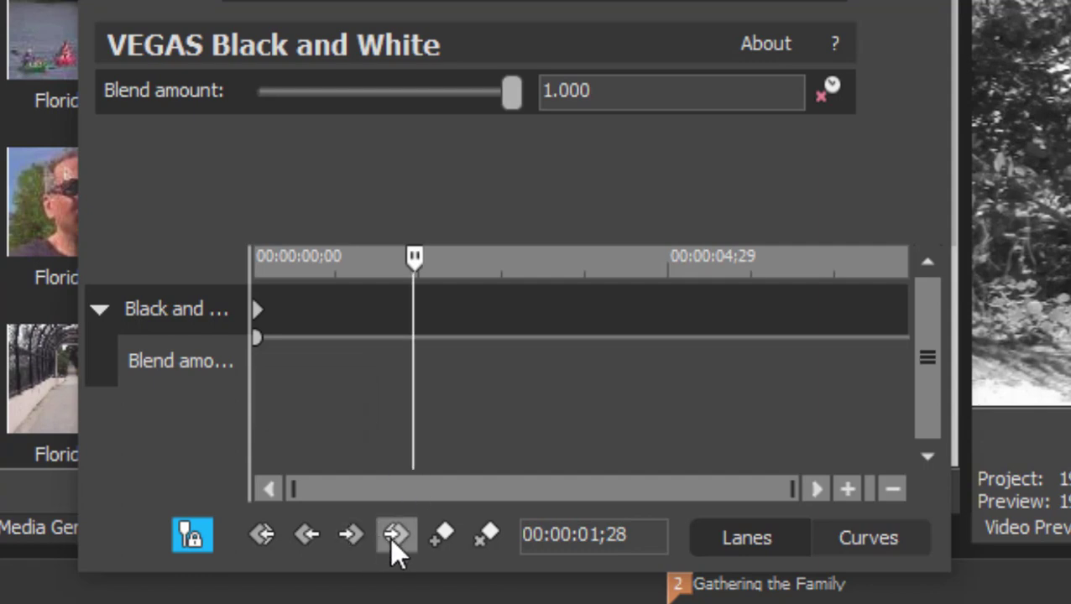
Keyframe Blend amount at 1.000 at 00:00:01;28 and 0.000 at 00:00:02;29.
click(439, 529)
mouse_move(423, 292)
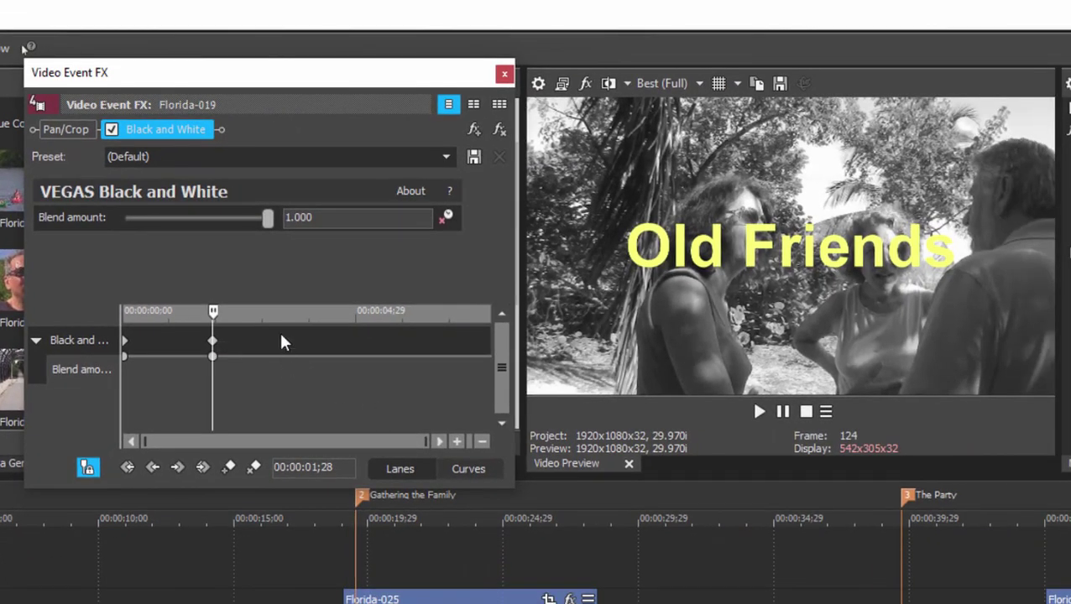
drag(218, 313, 261, 332)
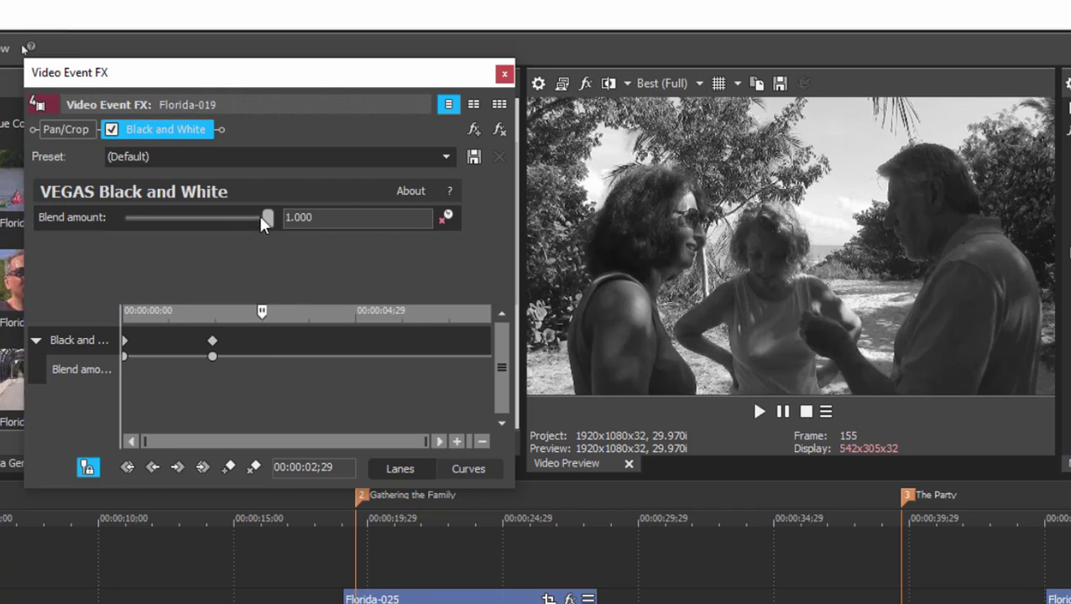
drag(262, 225, 31, 215)
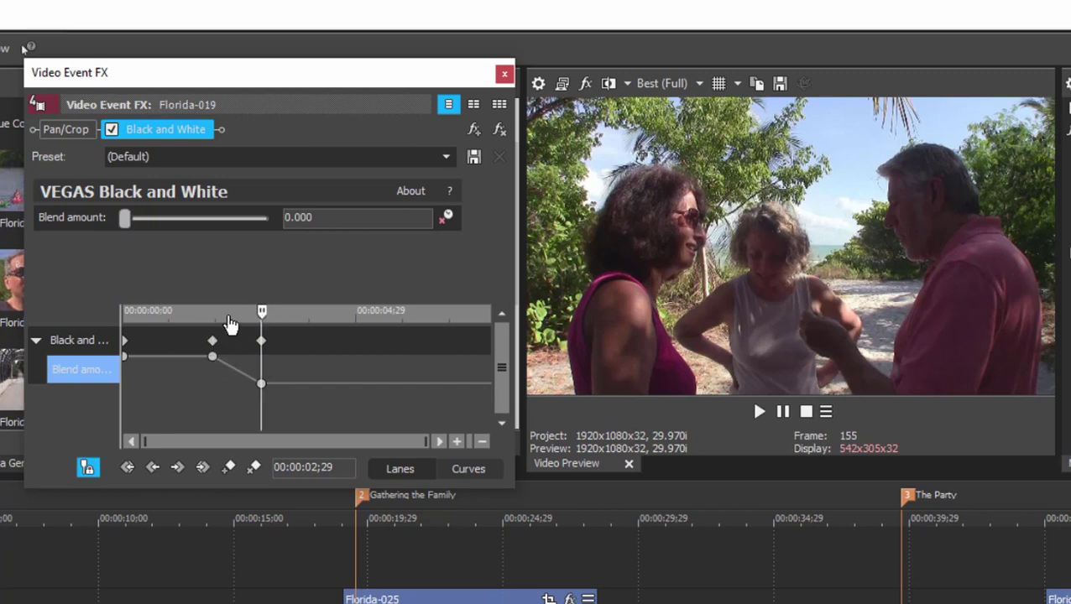
Play from the event start to watch grayscale fade into colour, then stop.
click(126, 311)
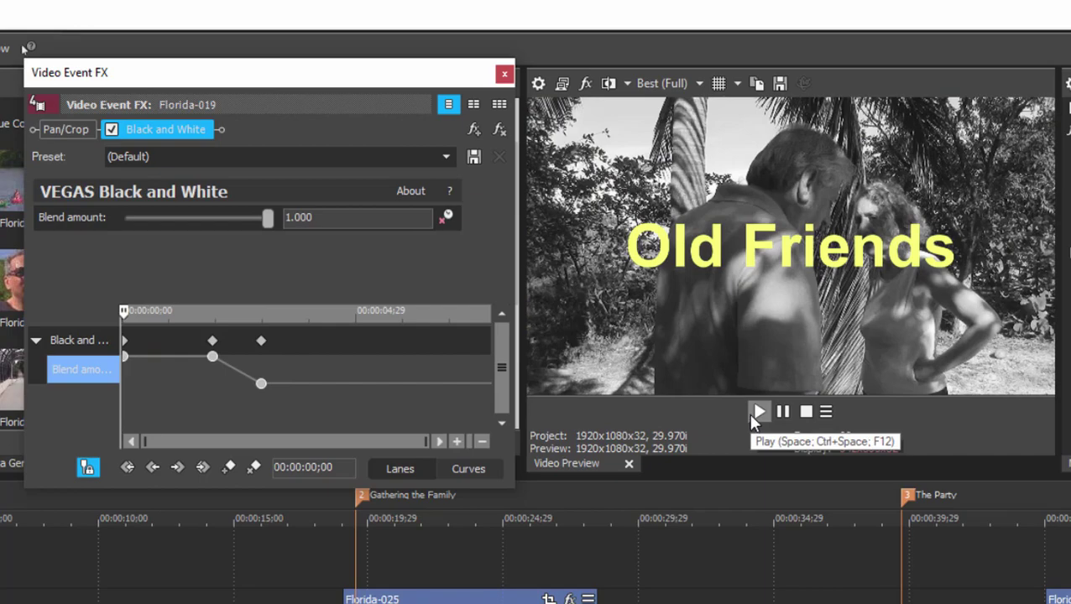
click(757, 412)
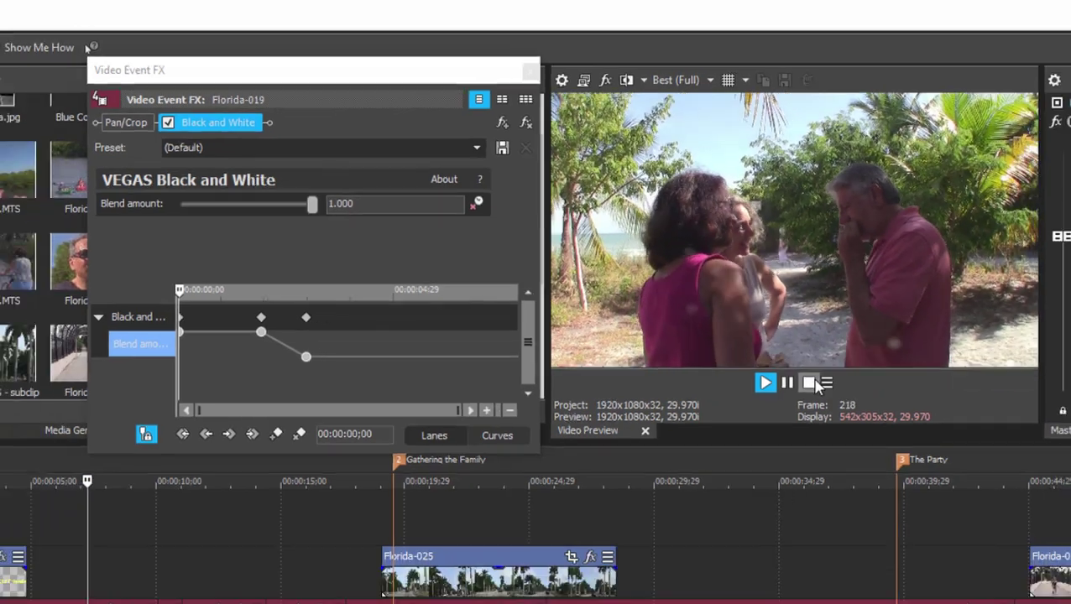
click(811, 384)
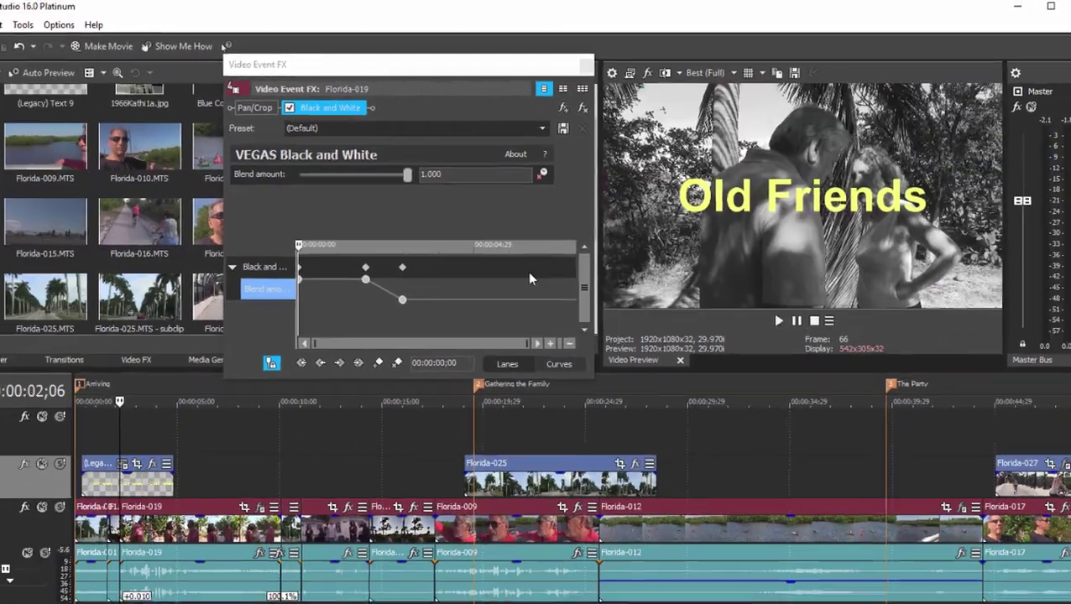